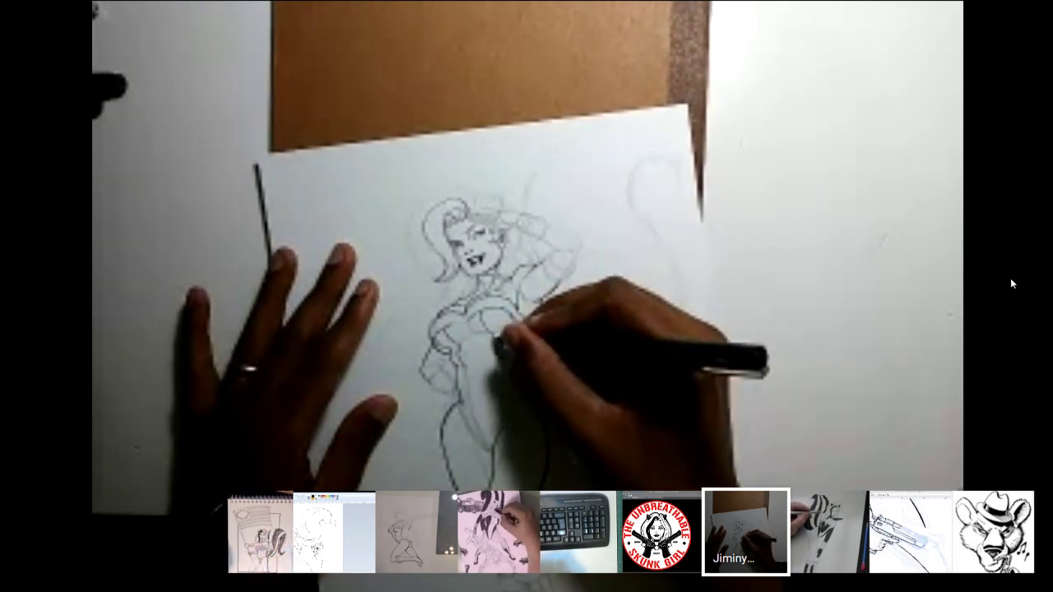
{"action": "mouse_move", "coordinate": [968, 315]}
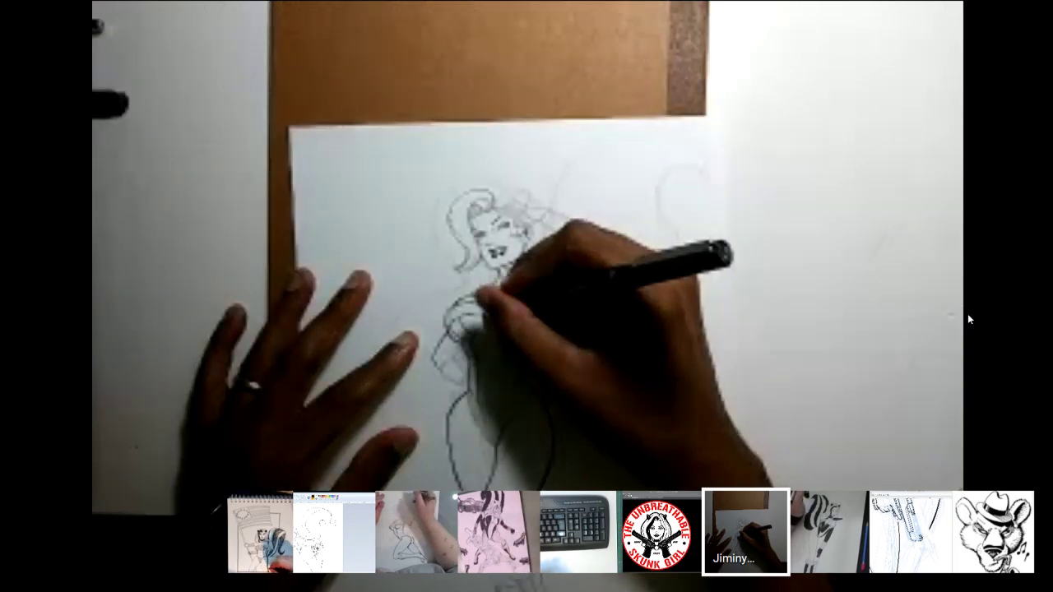
{"action": "mouse_move", "coordinate": [886, 399]}
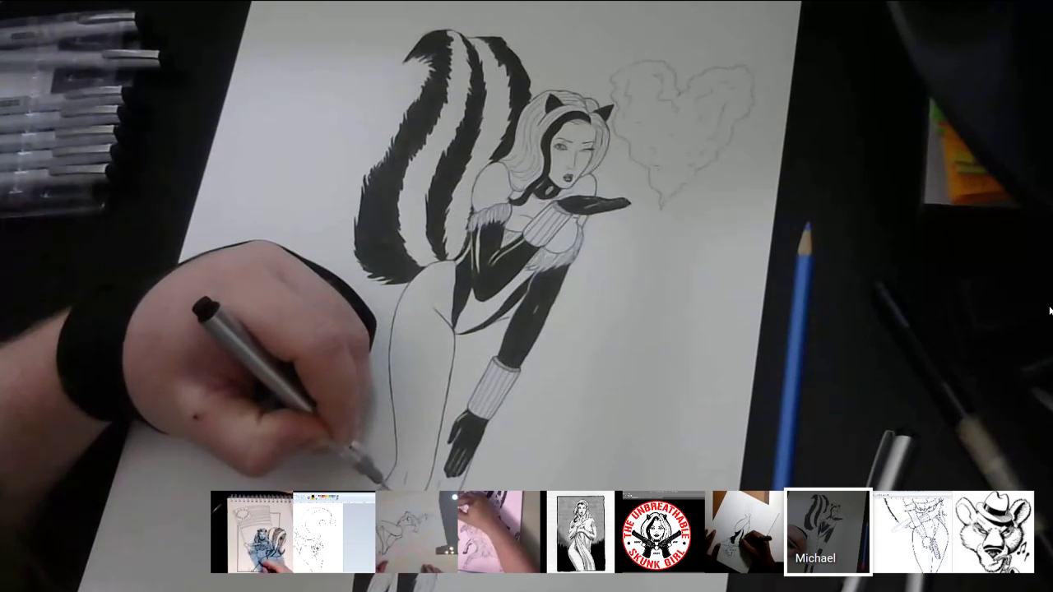
{"action": "mouse_move", "coordinate": [1045, 310]}
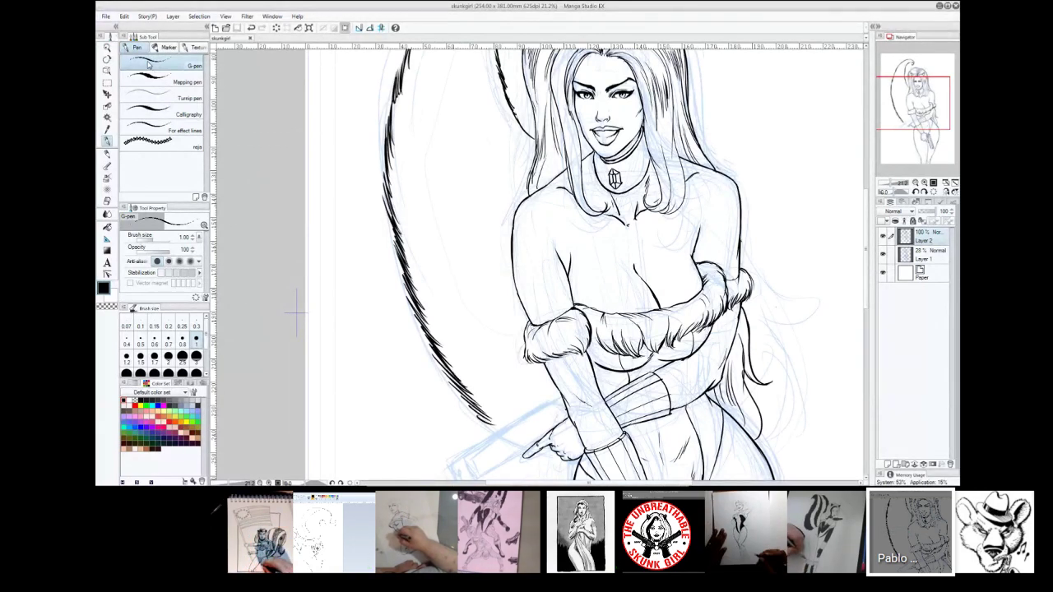
Step: Erase the rough scribbled muzzle end of the pistol sketch on Layer 1 with the Hard eraser
{"action": "key", "text": "alt+bracketleft"}
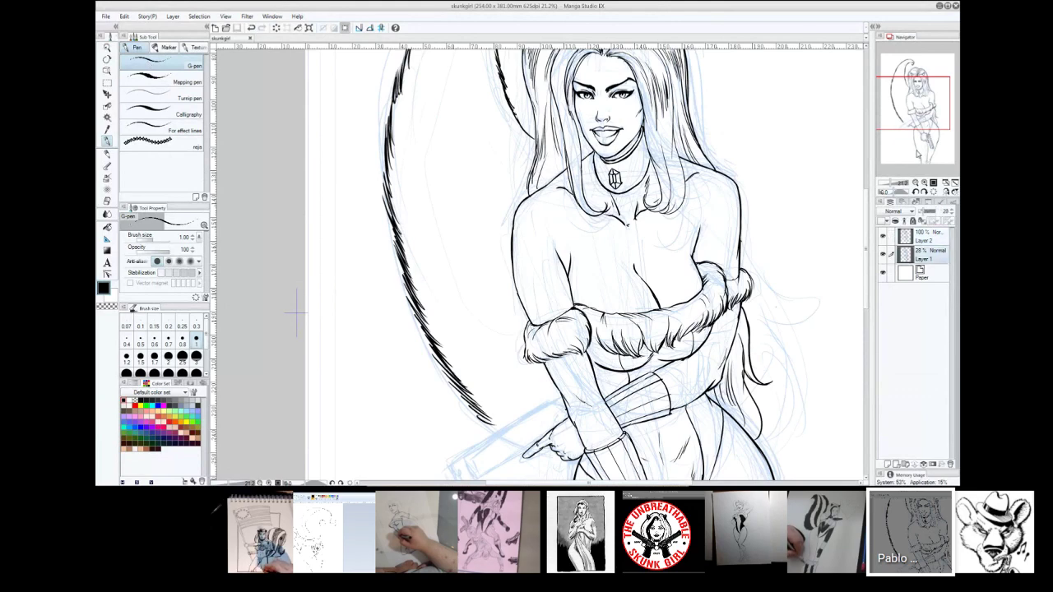
{"action": "scroll", "coordinate": [297, 312], "scroll_direction": "down", "scroll_amount": 5}
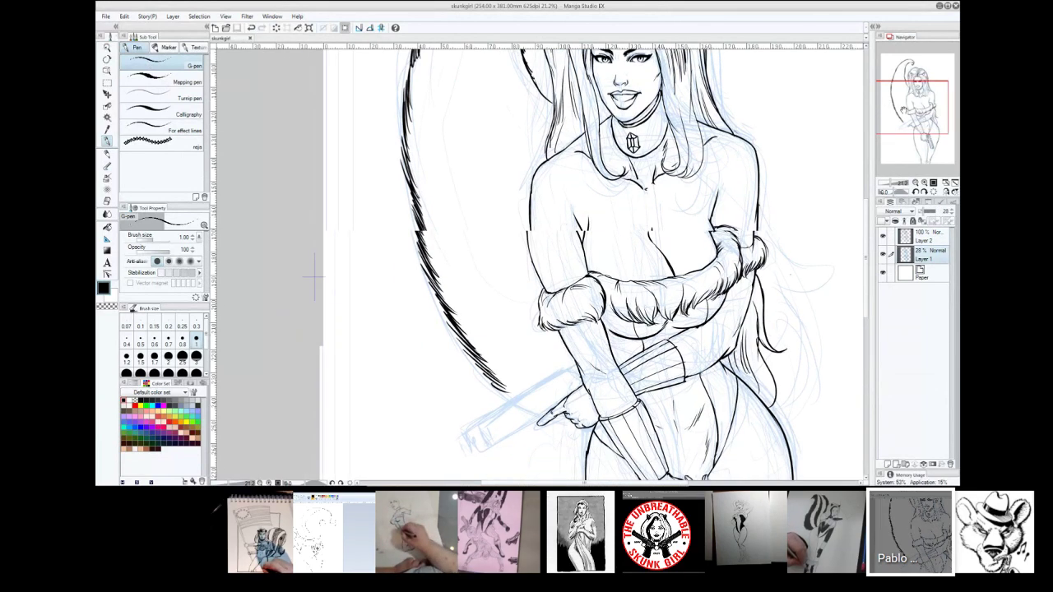
{"action": "scroll", "coordinate": [247, 117], "scroll_direction": "up", "scroll_amount": 3}
{"action": "scroll", "coordinate": [535, 264], "scroll_direction": "down", "scroll_amount": 1}
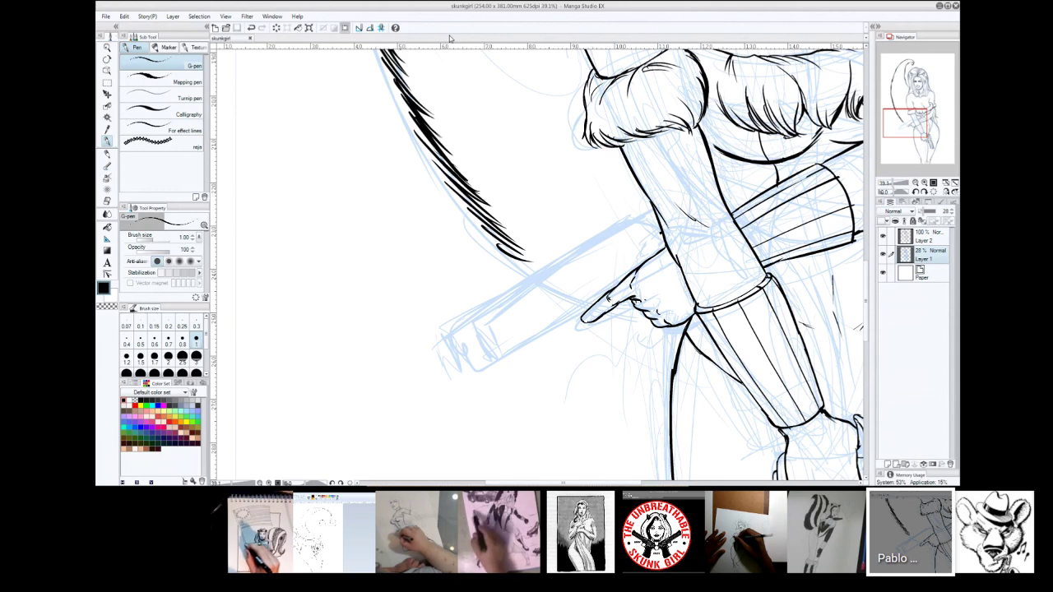
{"action": "key", "text": "e"}
{"action": "mouse_move", "coordinate": [452, 330]}
{"action": "left_mouse_down"}
{"action": "mouse_move", "coordinate": [447, 353]}
{"action": "mouse_move", "coordinate": [461, 357]}
{"action": "left_mouse_up"}
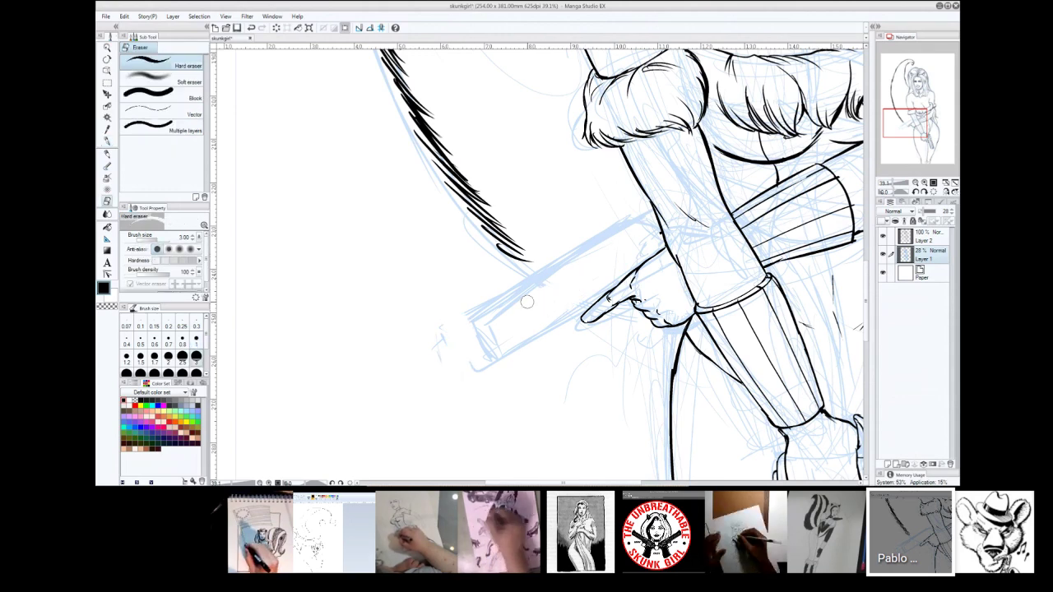
{"action": "left_click", "coordinate": [889, 185]}
{"action": "left_click_drag", "start_coordinate": [888, 186], "coordinate": [897, 185]}
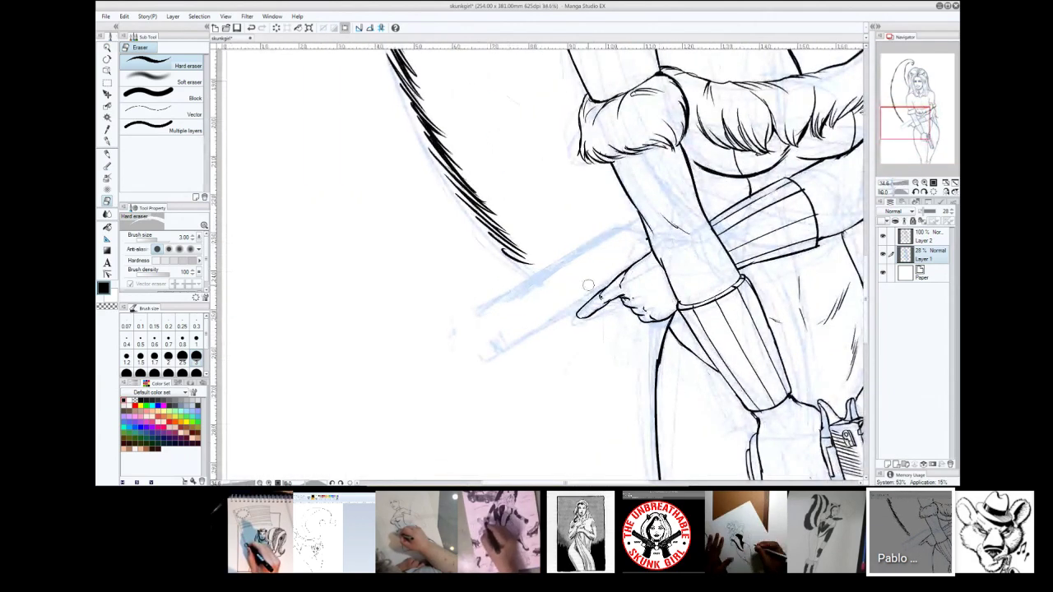
Step: Redraw the front outline of the pistol sketch with the G-pen and rough in the hammer at its rear
{"action": "key", "text": "p"}
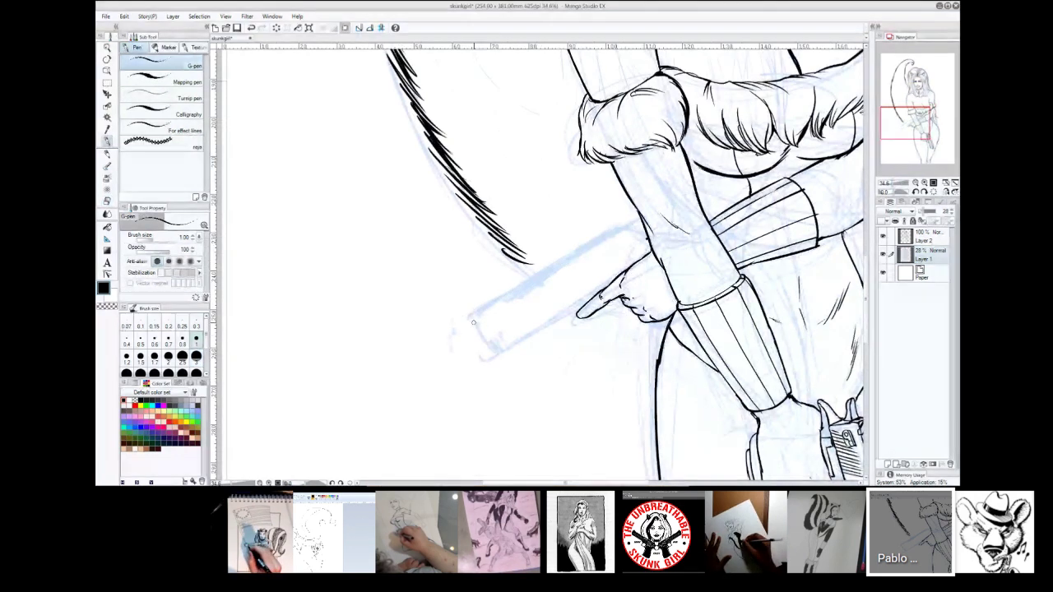
{"action": "key", "text": "e"}
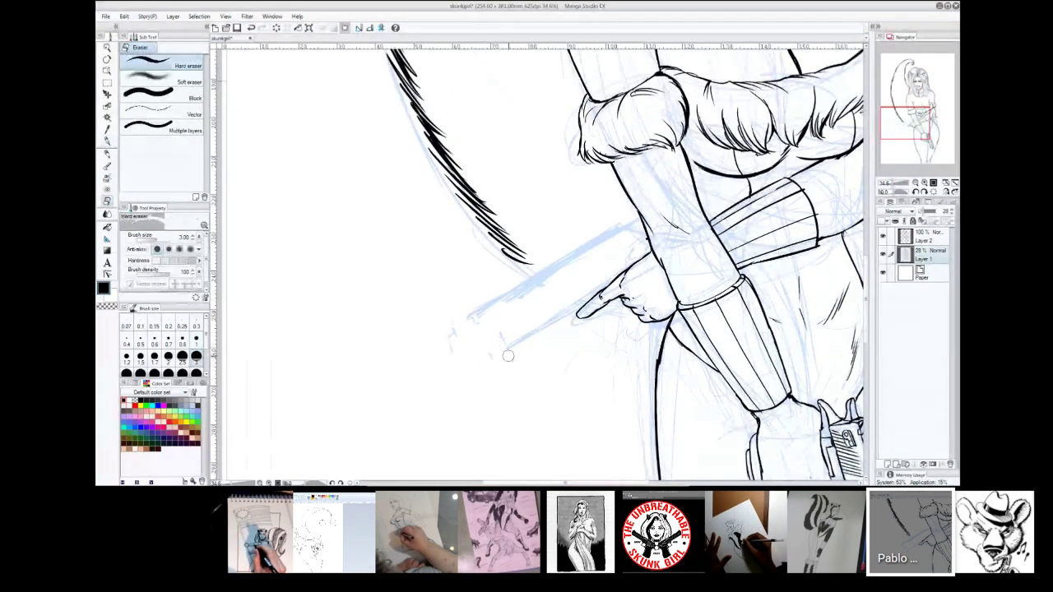
{"action": "key", "text": "p"}
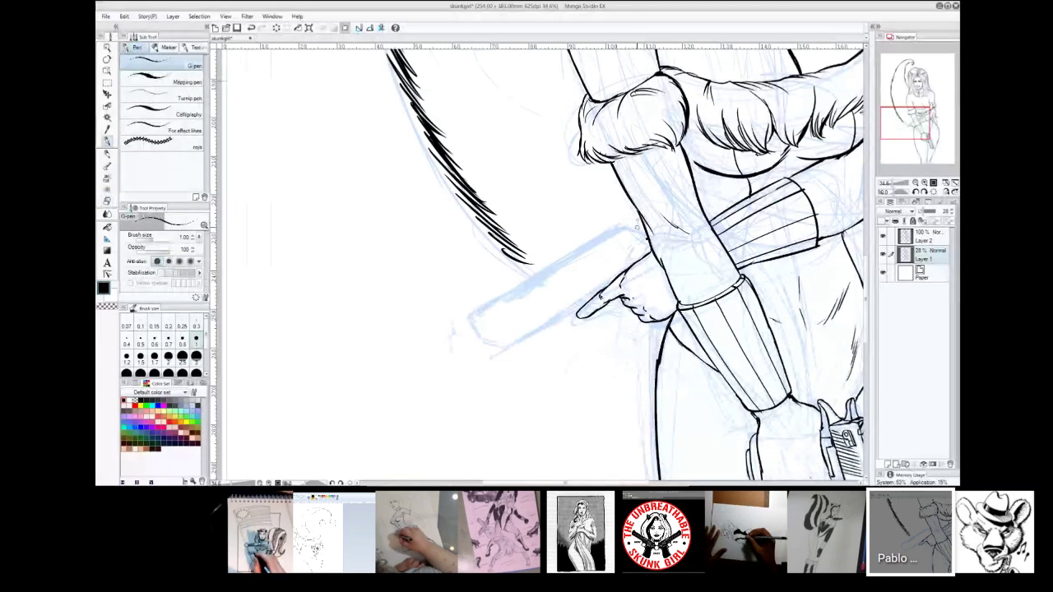
{"action": "key", "text": "ctrl+z"}
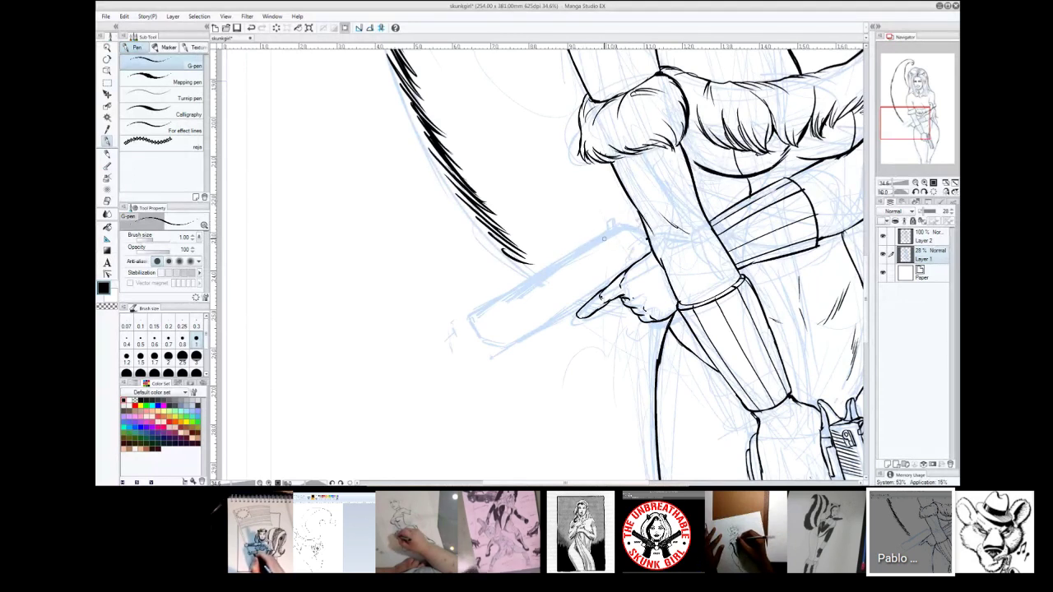
Step: Replace the thick upper edge of the sketched pistol with a clean stepped line and sketch the panel line along its slide
{"action": "key", "text": "e"}
{"action": "key", "text": "p"}
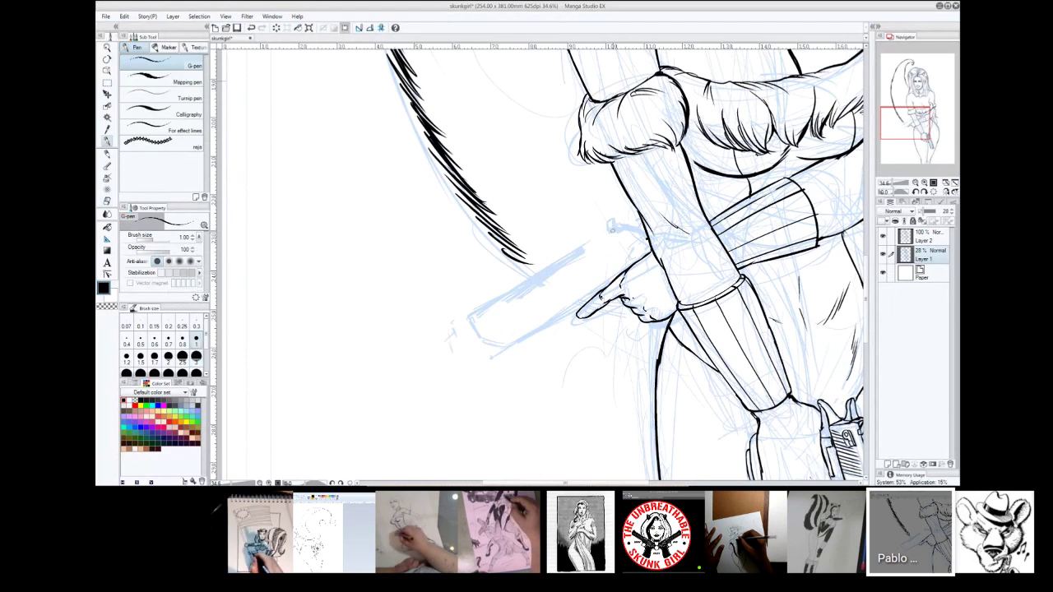
{"action": "key", "text": "e"}
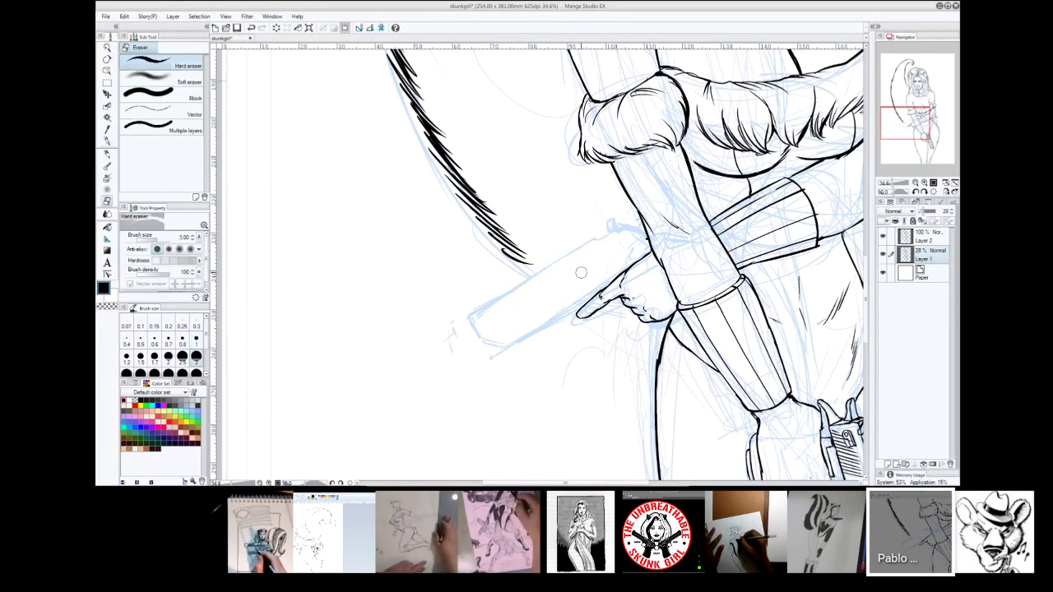
{"action": "key", "text": "p"}
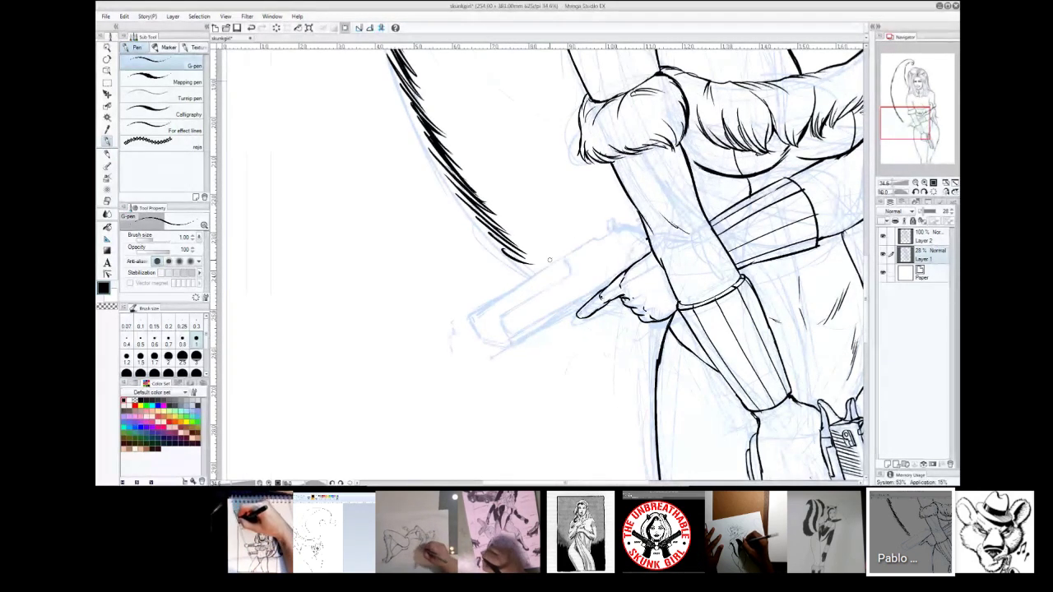
Step: Clean up the top of the sketched barrel and draw a toothed rail along it
{"action": "key", "text": "e"}
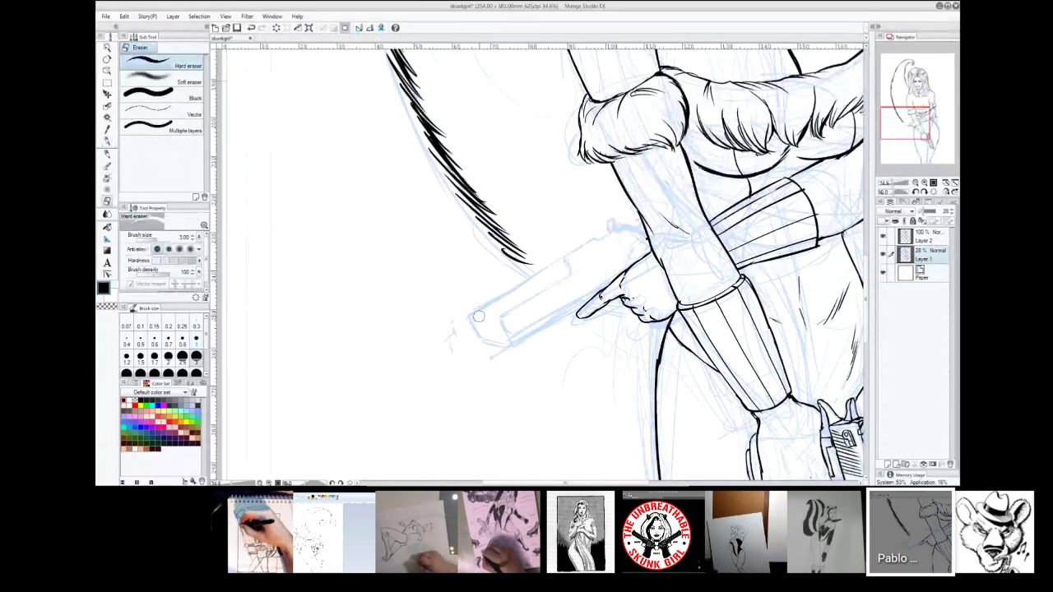
{"action": "key", "text": "p"}
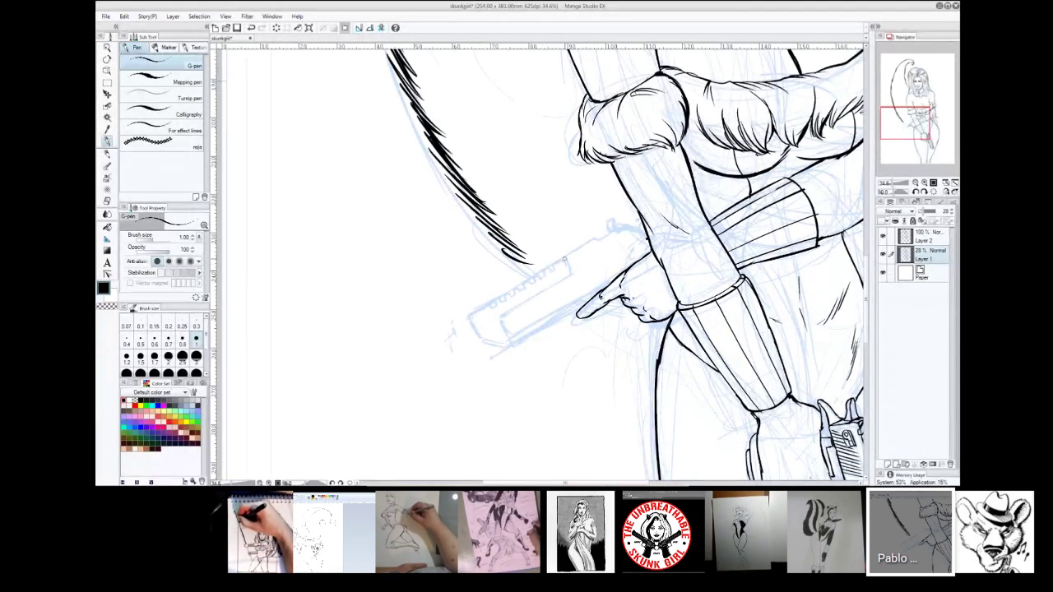
{"action": "key", "text": "e"}
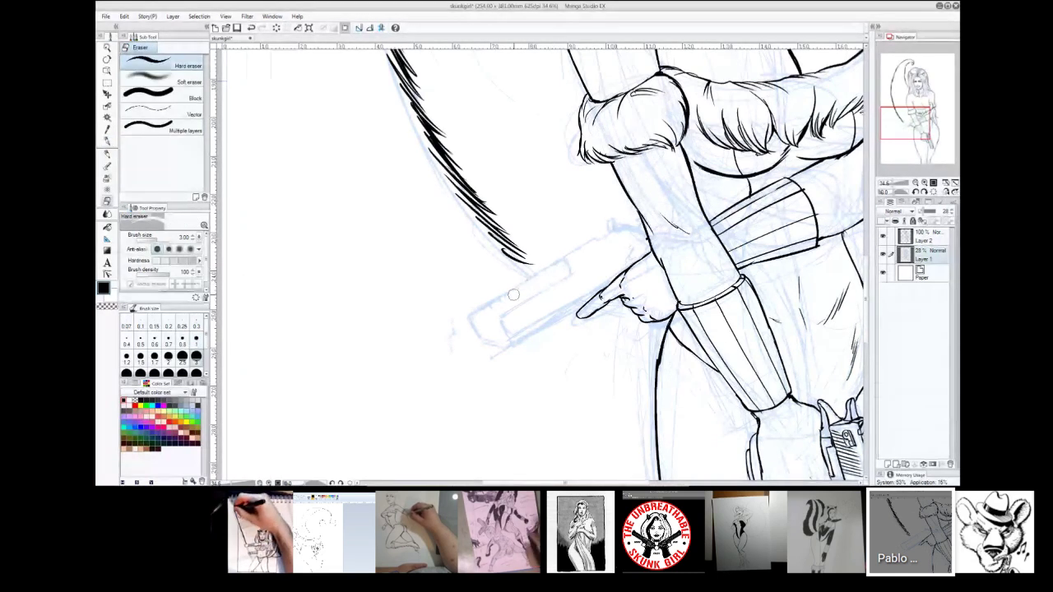
{"action": "key", "text": "p"}
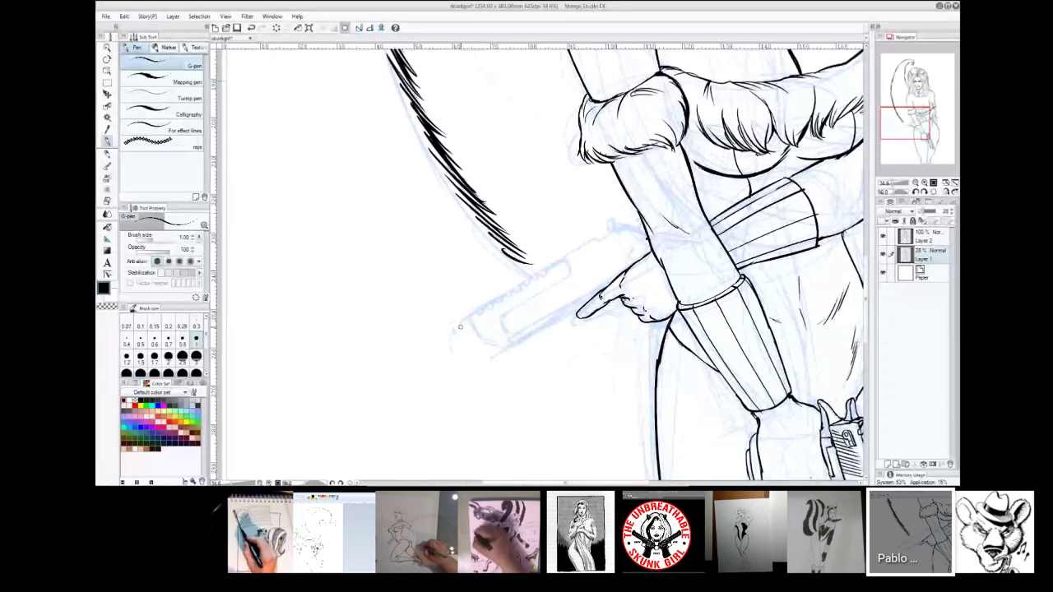
Step: Sketch the pistol's rounded muzzle with vent marks and add detail lines along the barrel and slide
{"action": "left_click_drag", "start_coordinate": [461, 329], "coordinate": [493, 350]}
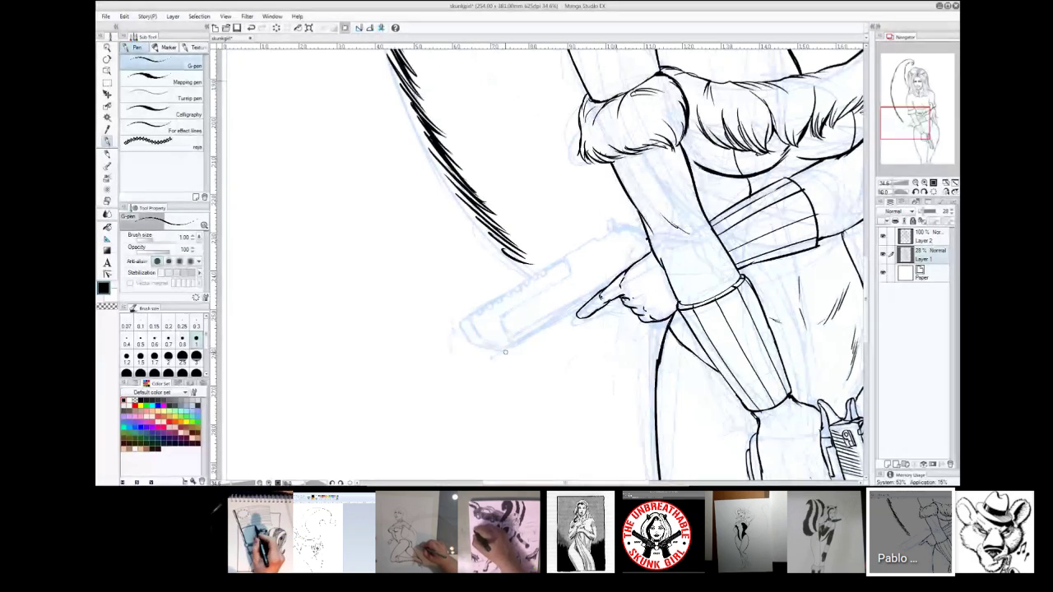
{"action": "key", "text": "e"}
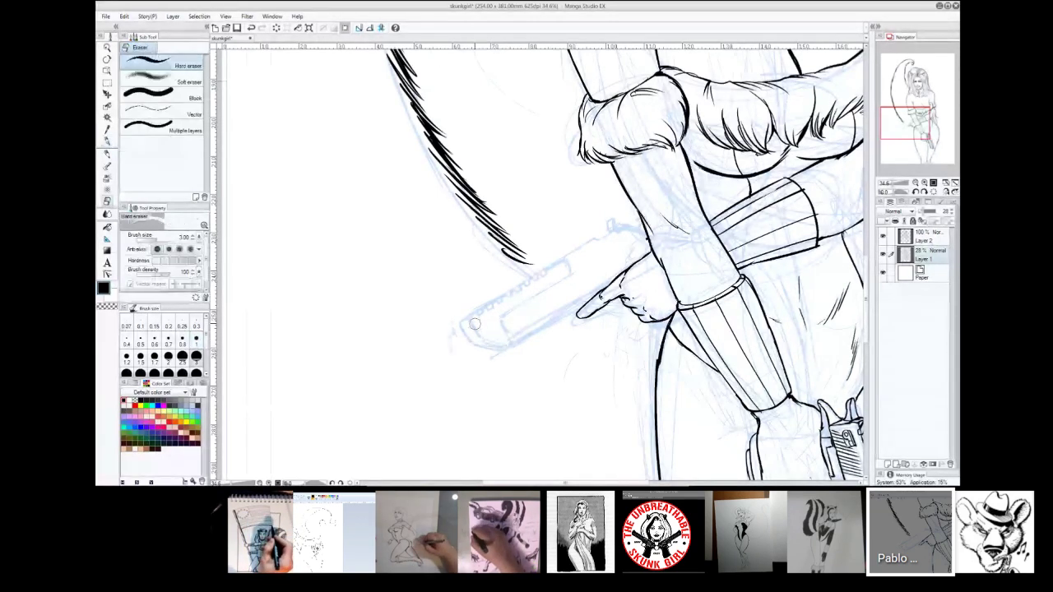
{"action": "key", "text": "p"}
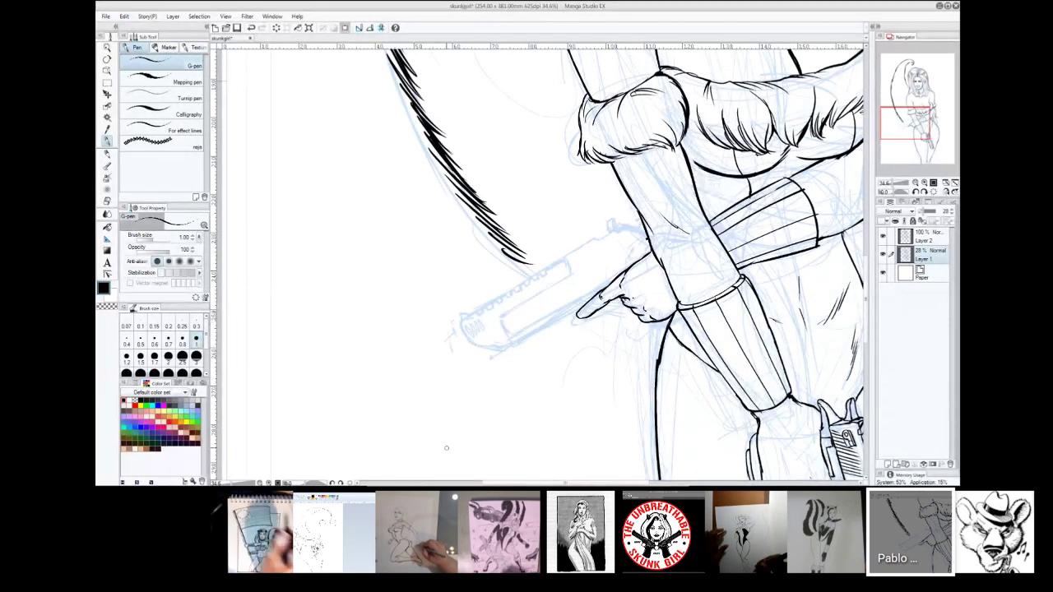
{"action": "left_click_drag", "start_coordinate": [500, 327], "coordinate": [579, 281]}
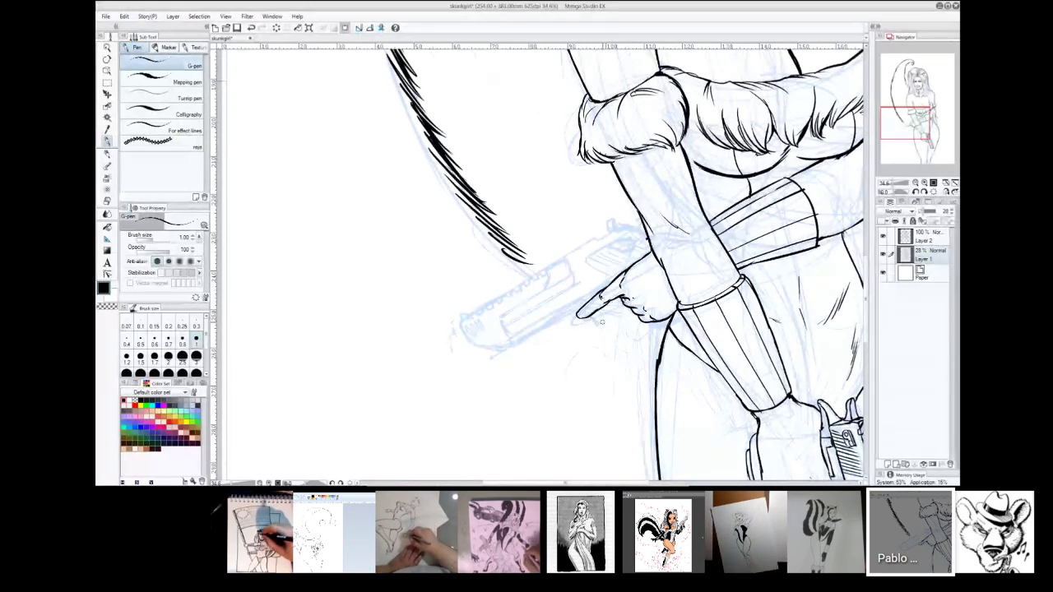
Step: Erase the inked curled fingers of the pistol hand on Layer 2 and resketch them on Layer 1
{"action": "left_click", "coordinate": [923, 237]}
{"action": "key", "text": "e"}
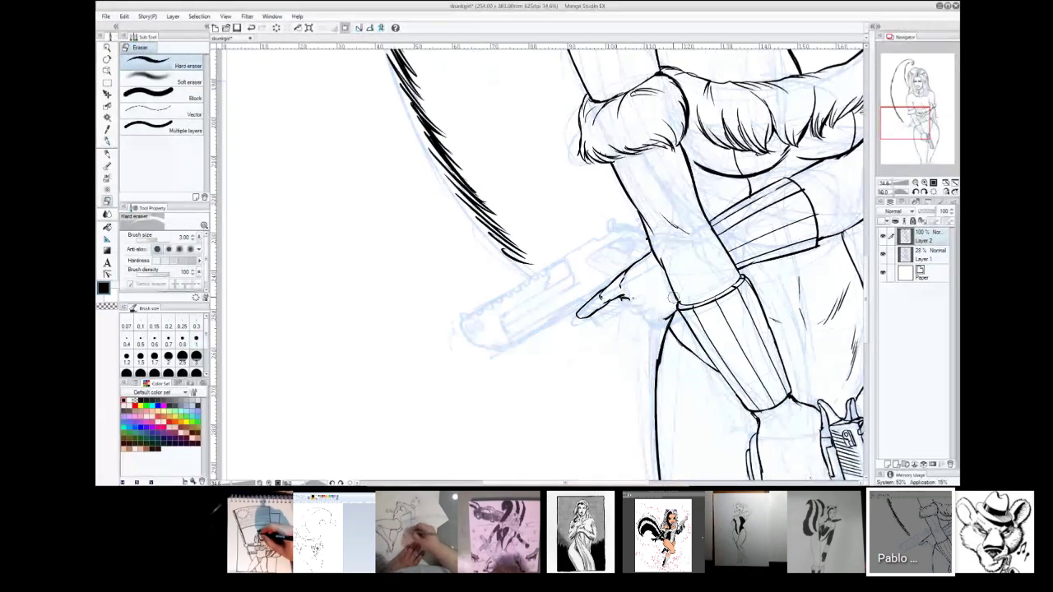
{"action": "key", "text": "p"}
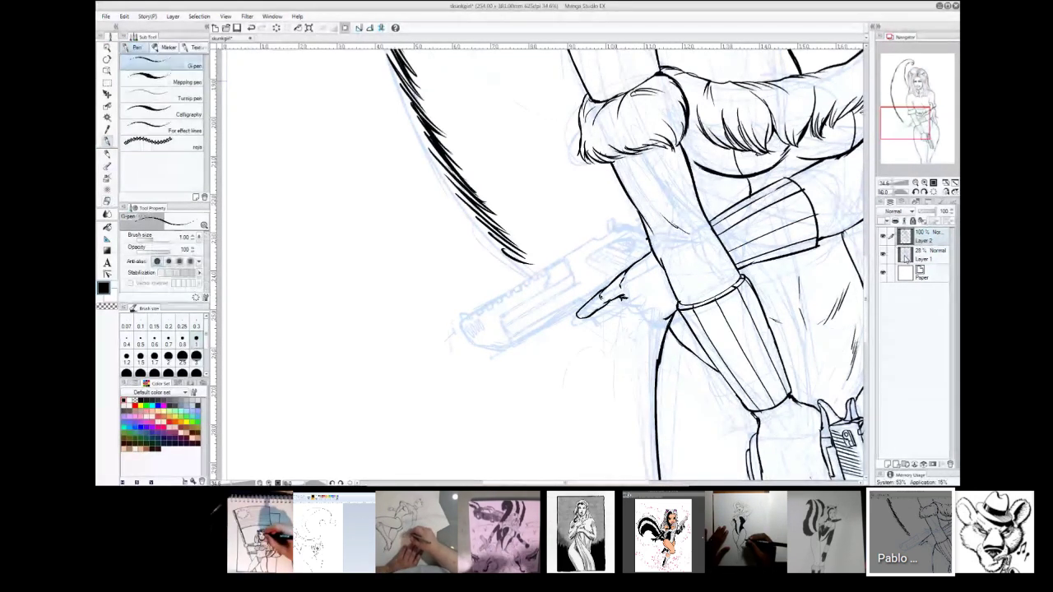
{"action": "left_click", "coordinate": [923, 254]}
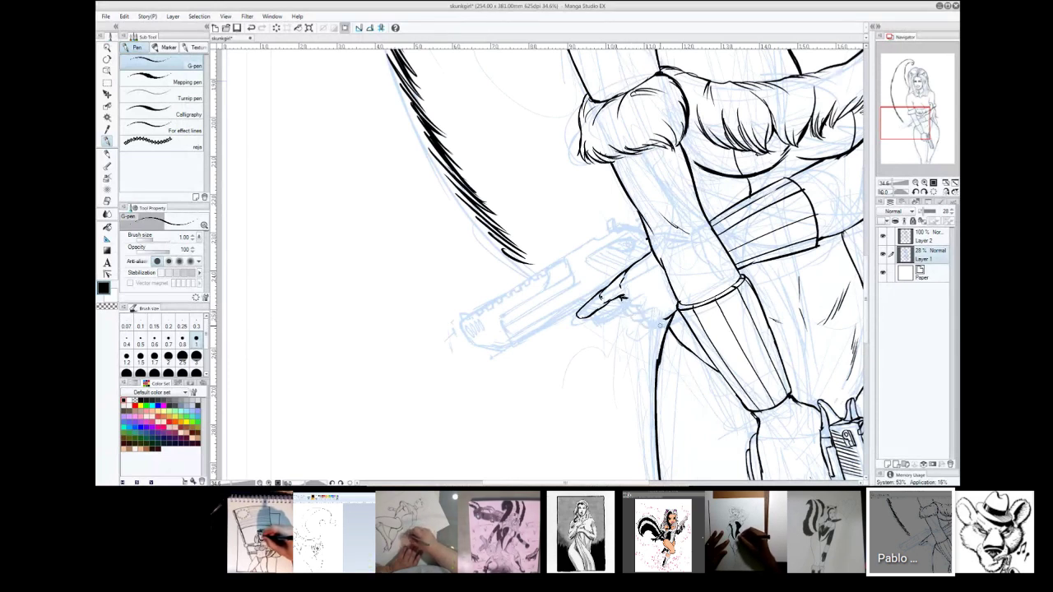
Step: Ink the curled fingers and the pistol's hammer, slide edge, barrel panel and trigger guard on Layer 2 with the G-pen
{"action": "left_click", "coordinate": [920, 240]}
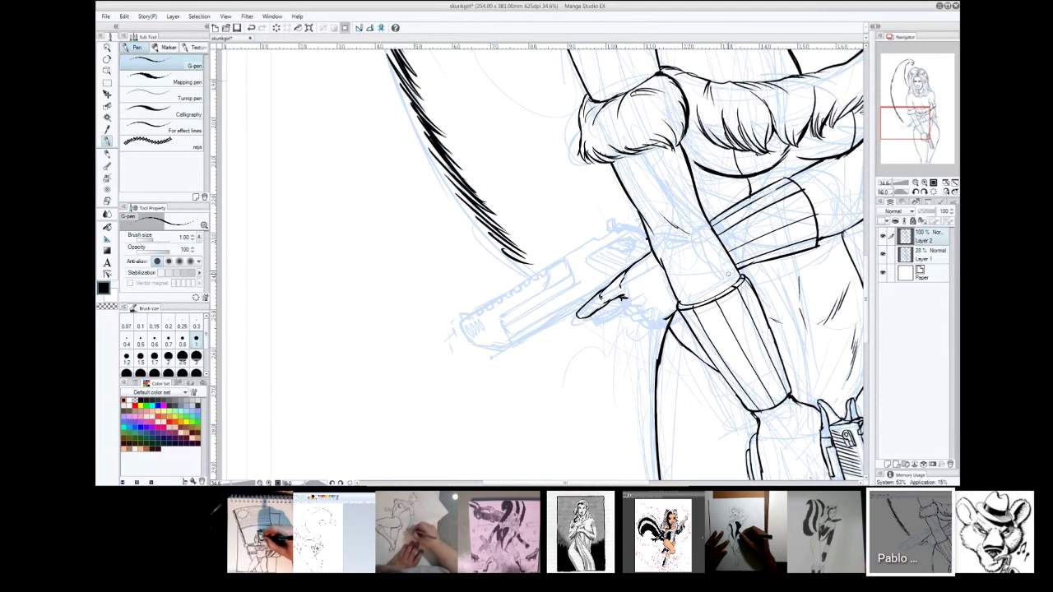
{"action": "left_click_drag", "start_coordinate": [621, 297], "coordinate": [649, 328]}
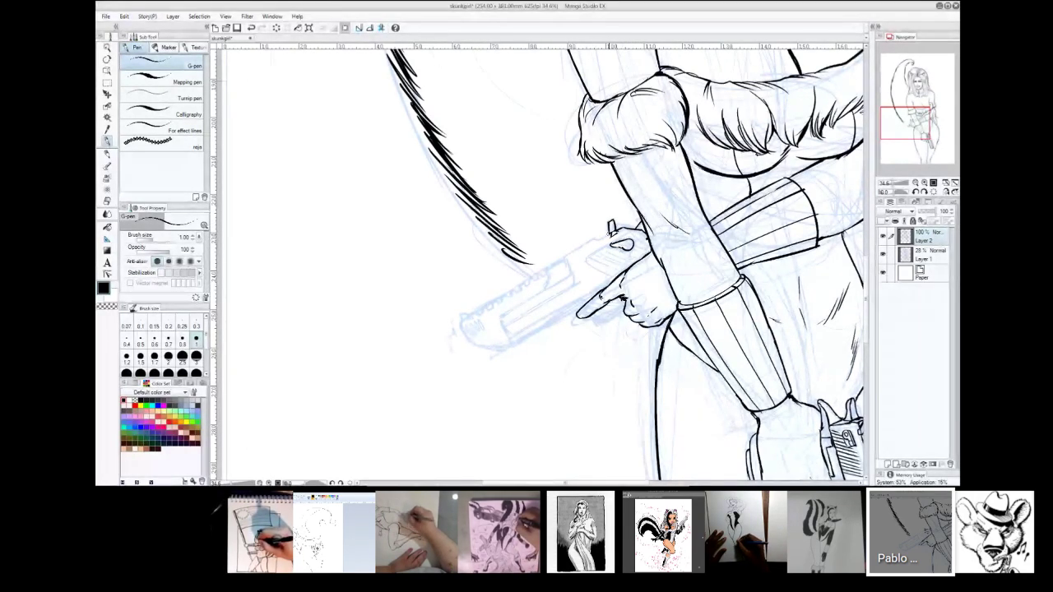
{"action": "mouse_move", "coordinate": [581, 244]}
{"action": "left_mouse_down"}
{"action": "mouse_move", "coordinate": [563, 257]}
{"action": "mouse_move", "coordinate": [568, 271]}
{"action": "left_mouse_up"}
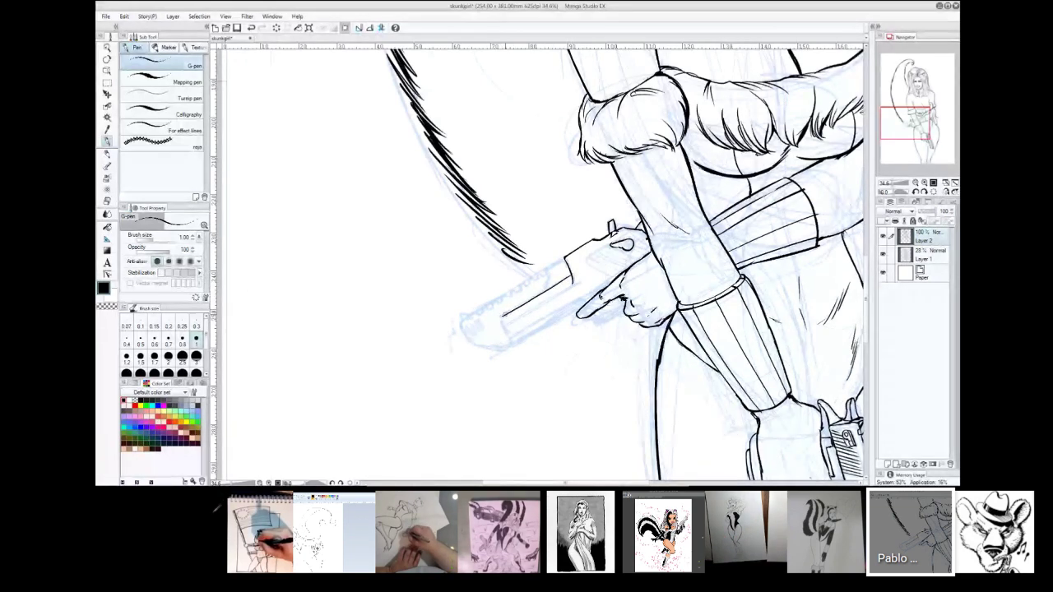
{"action": "left_click_drag", "start_coordinate": [570, 288], "coordinate": [503, 327]}
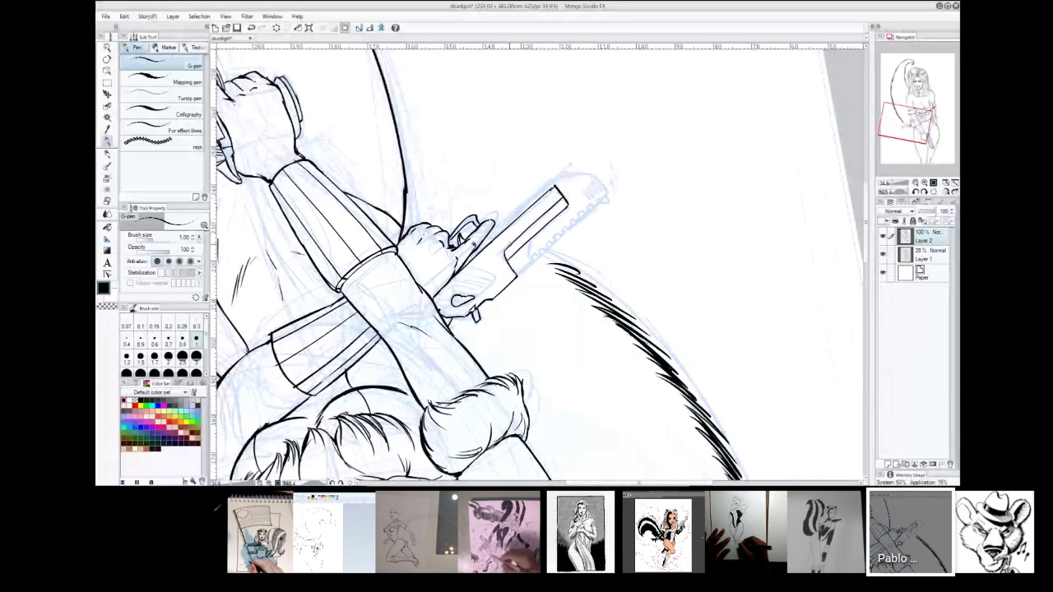
Step: Touch up and ink the pistol frame's lower edge beside the trigger guard on Layer 2
{"action": "left_click", "coordinate": [927, 192]}
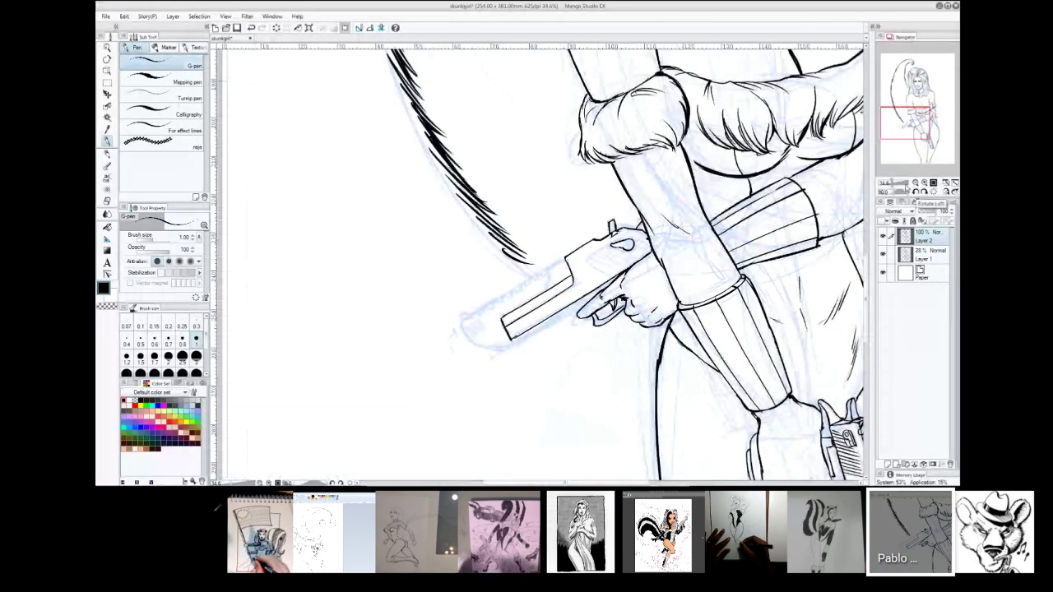
{"action": "key", "text": "minus"}
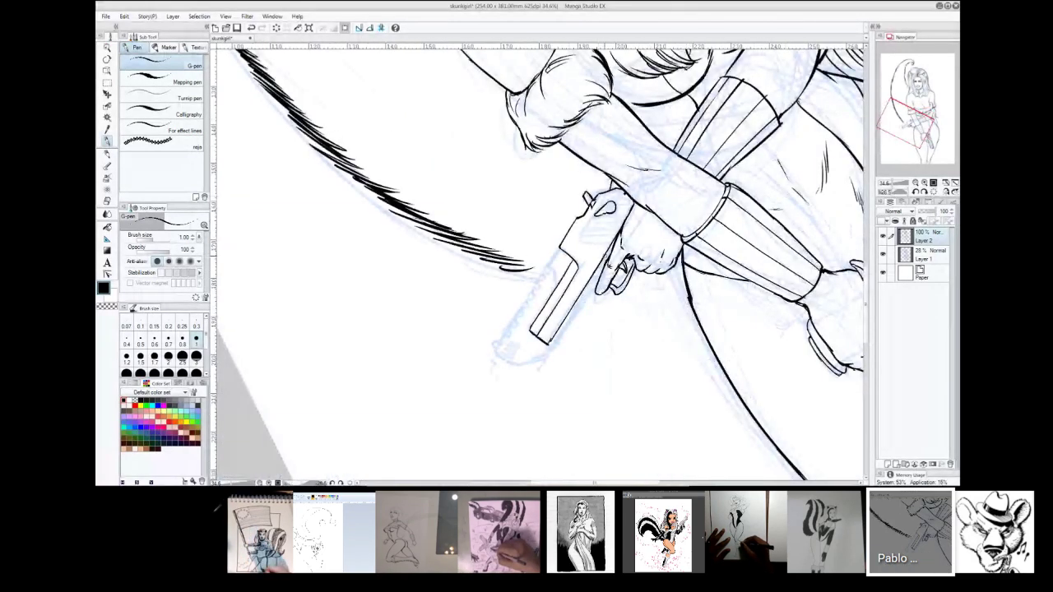
{"action": "key", "text": "e"}
{"action": "key", "text": "p"}
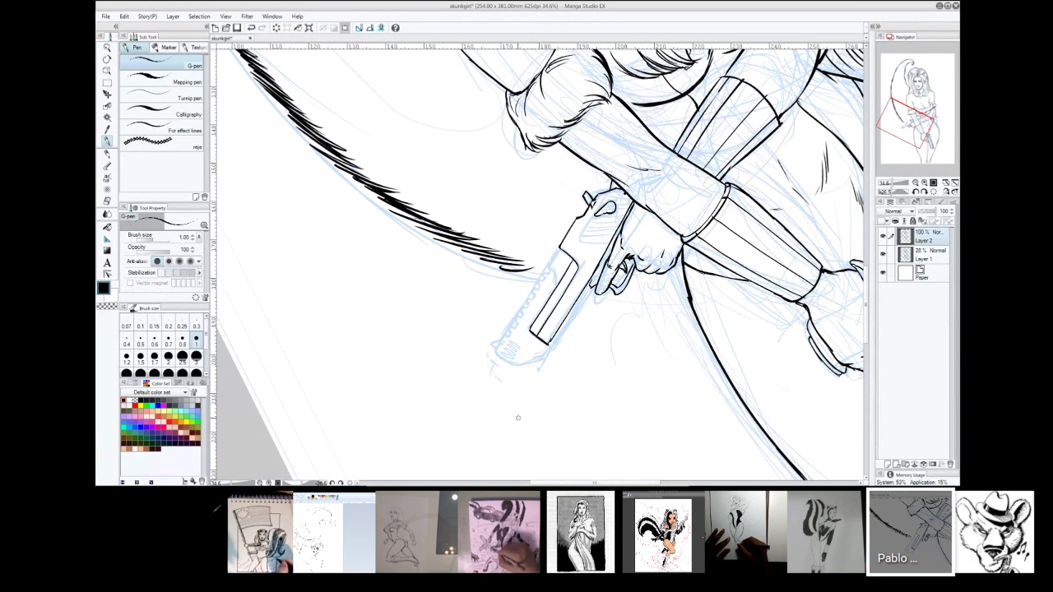
{"action": "left_click_drag", "start_coordinate": [518, 418], "coordinate": [284, 335]}
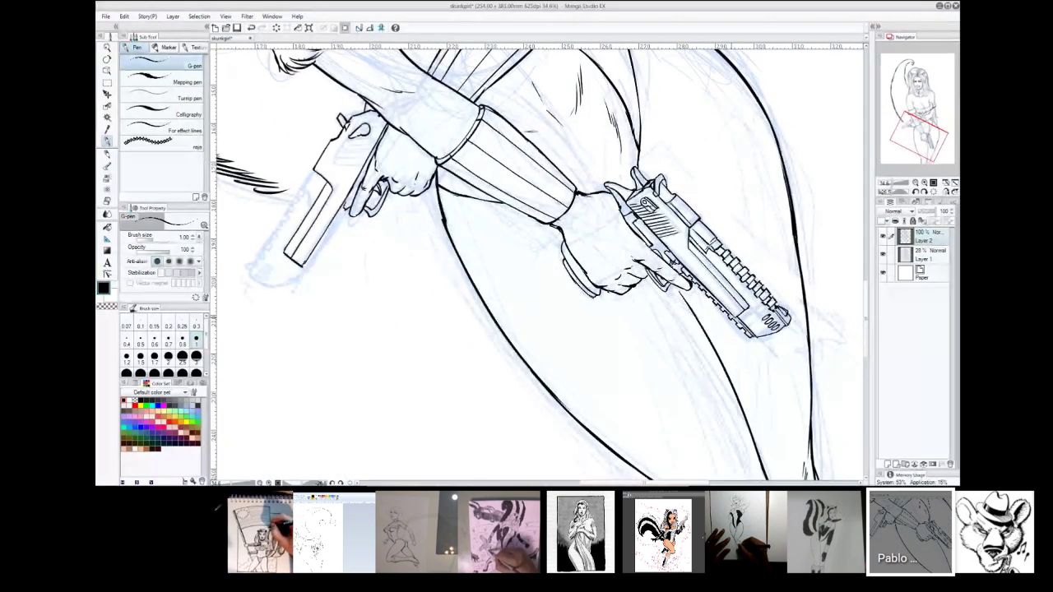
{"action": "left_click_drag", "start_coordinate": [917, 136], "coordinate": [903, 133]}
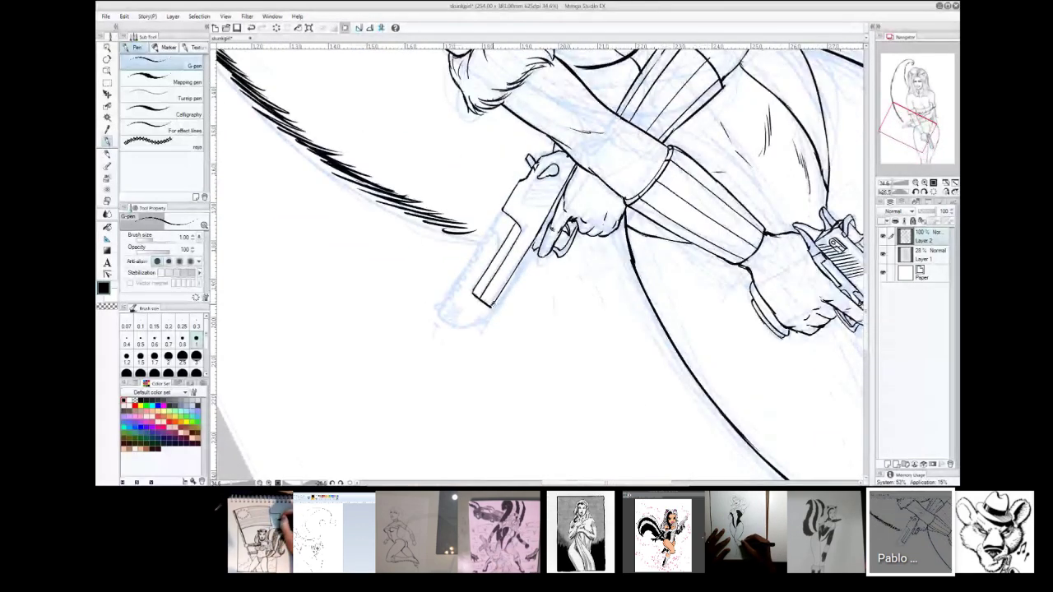
Step: Ink the notched edge along the pistol's barrel and finish its muzzle and slide outlines on Layer 2
{"action": "mouse_move", "coordinate": [902, 128]}
{"action": "left_mouse_down"}
{"action": "mouse_move", "coordinate": [916, 134]}
{"action": "mouse_move", "coordinate": [896, 136]}
{"action": "mouse_move", "coordinate": [910, 145]}
{"action": "mouse_move", "coordinate": [885, 135]}
{"action": "left_mouse_up"}
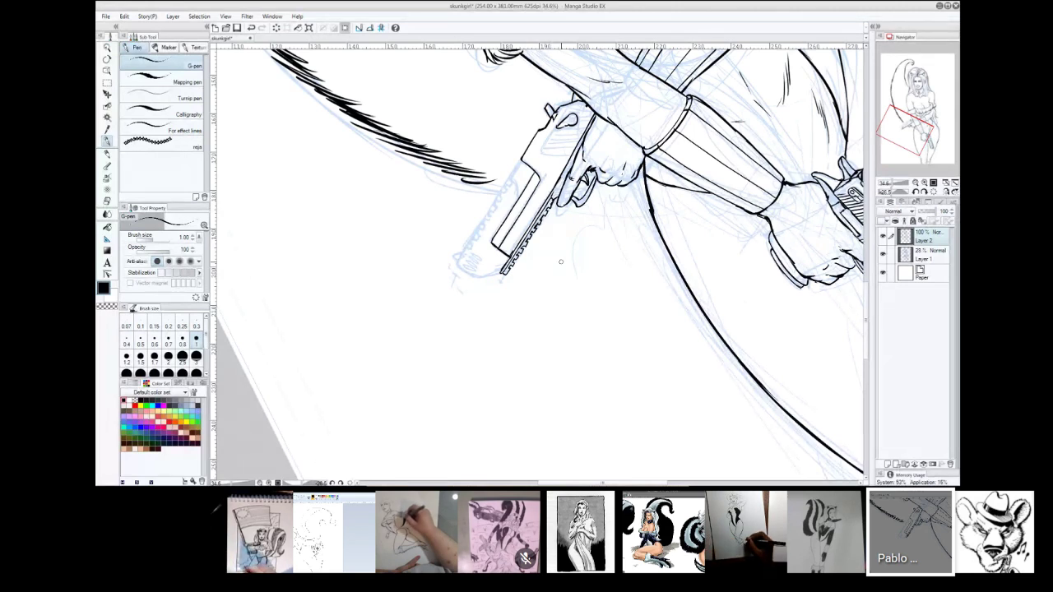
{"action": "left_click", "coordinate": [933, 192]}
{"action": "left_click_drag", "start_coordinate": [541, 183], "coordinate": [608, 213]}
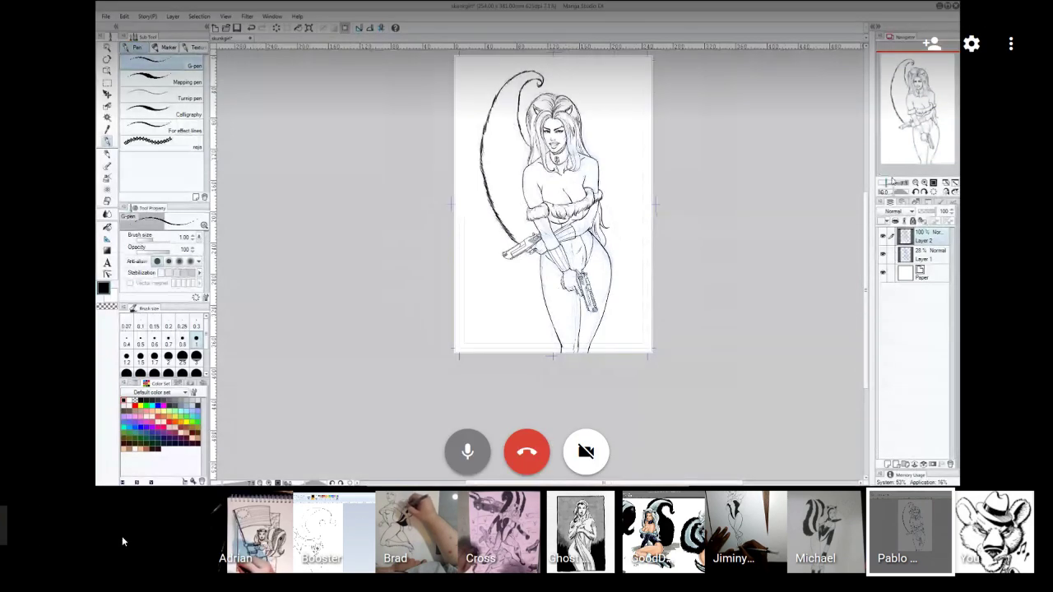
Step: Switch to the Google Hangouts call and view the other participants' skunk girl drawings one after another in the main view
{"action": "left_click", "coordinate": [272, 545]}
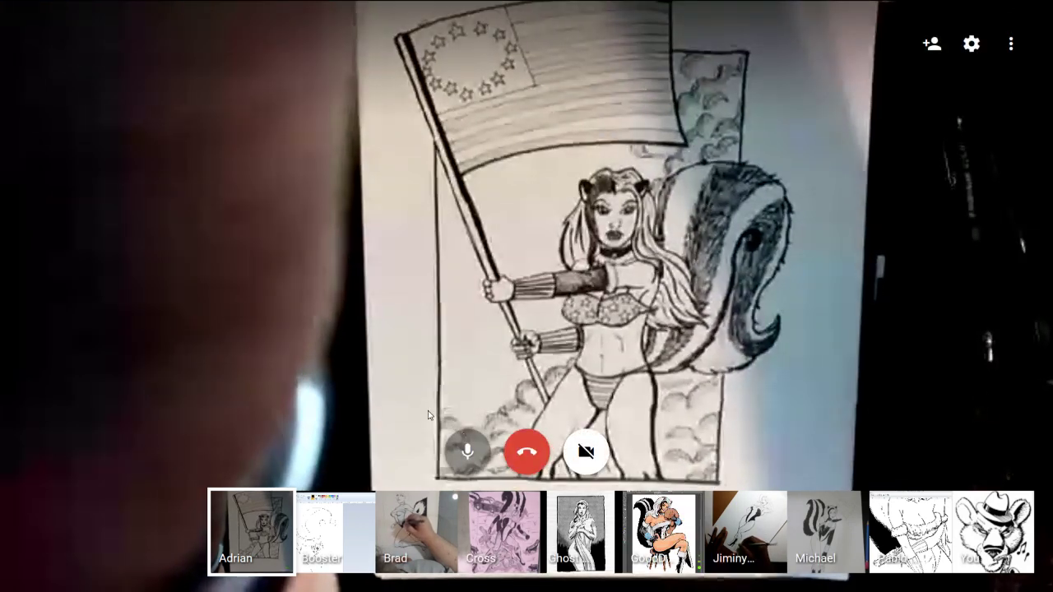
{"action": "left_click", "coordinate": [654, 549]}
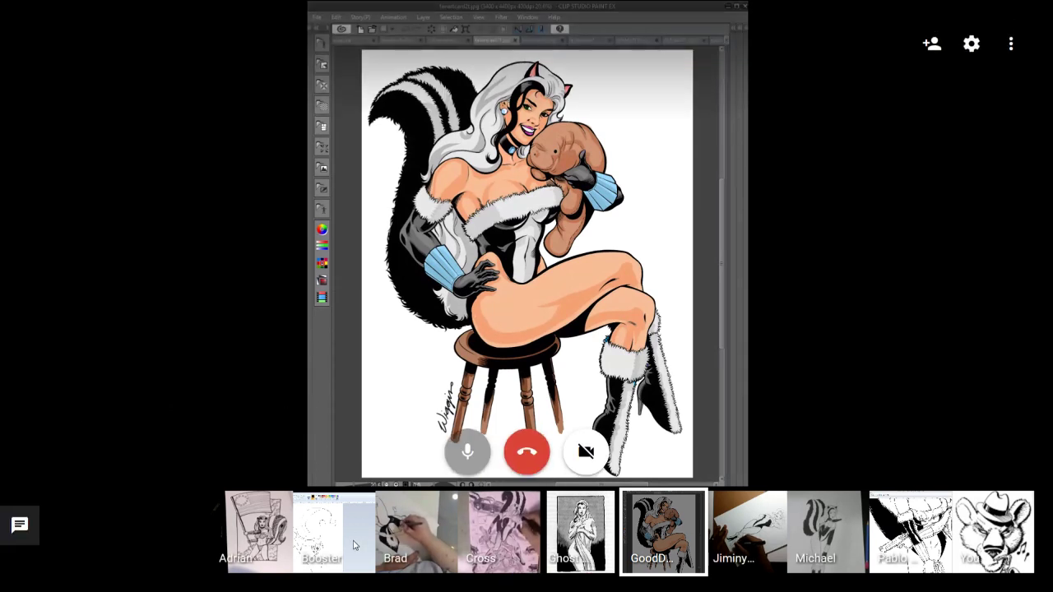
{"action": "left_click", "coordinate": [407, 534]}
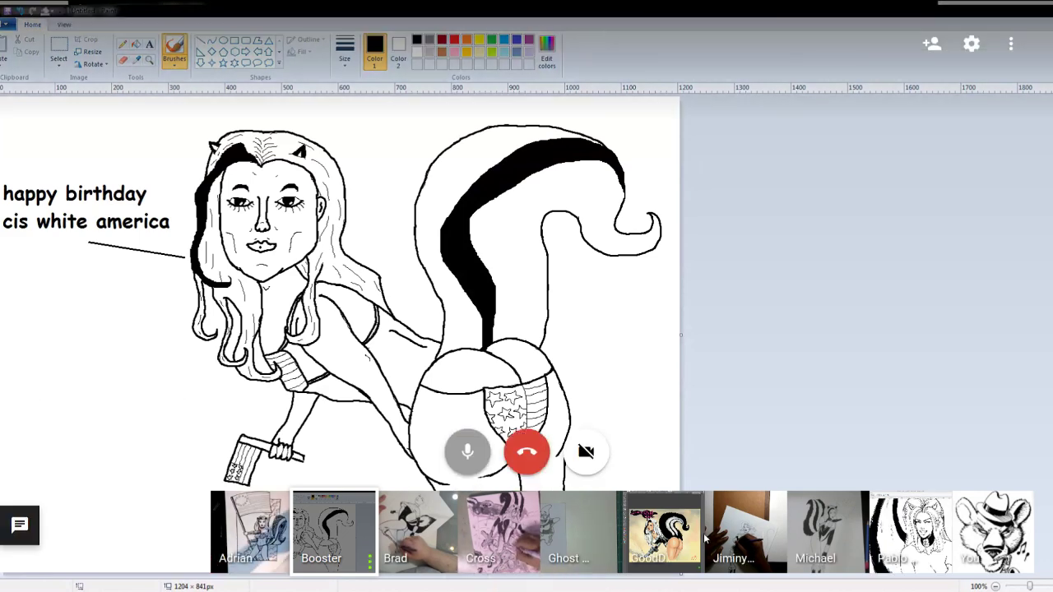
{"action": "left_click", "coordinate": [679, 545]}
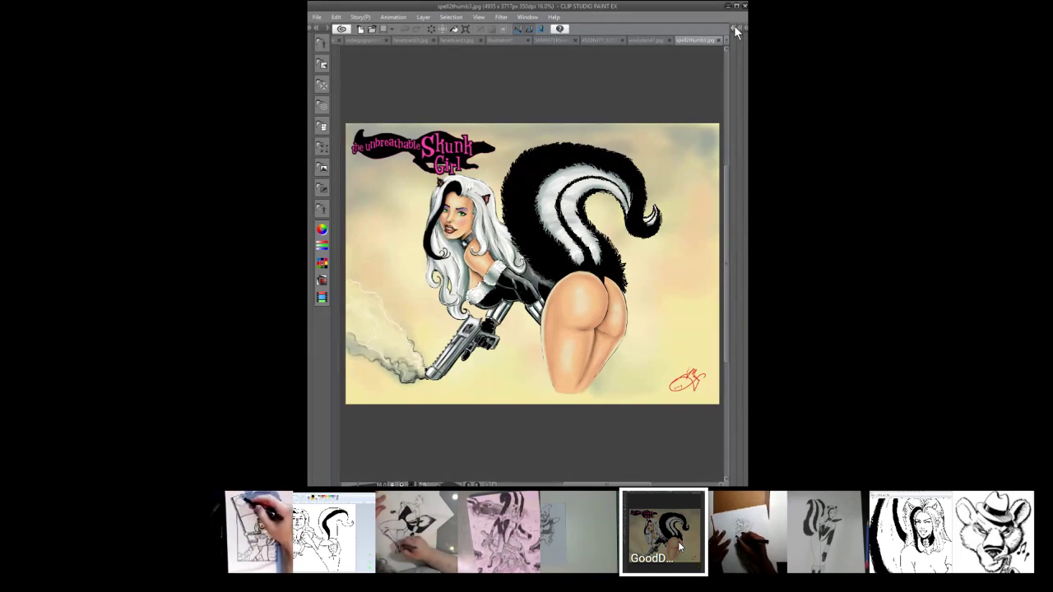
{"action": "left_click", "coordinate": [420, 542]}
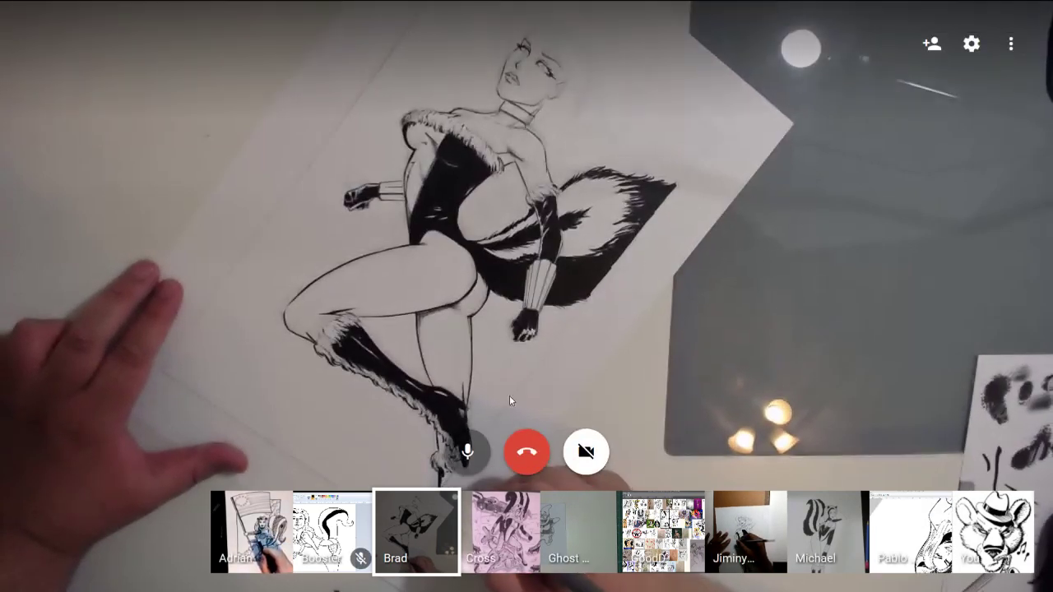
{"action": "left_click", "coordinate": [511, 555]}
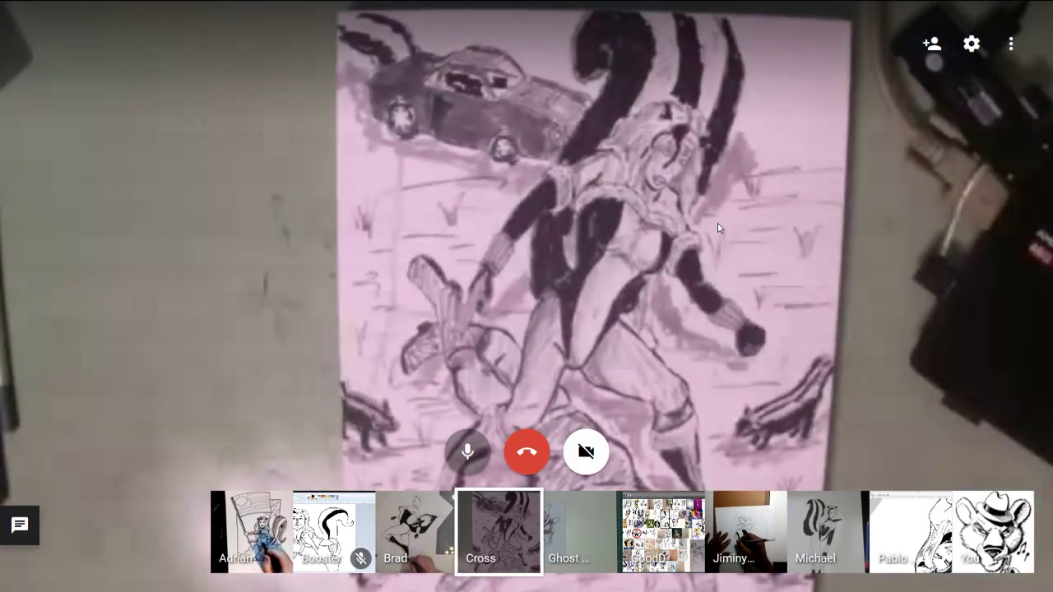